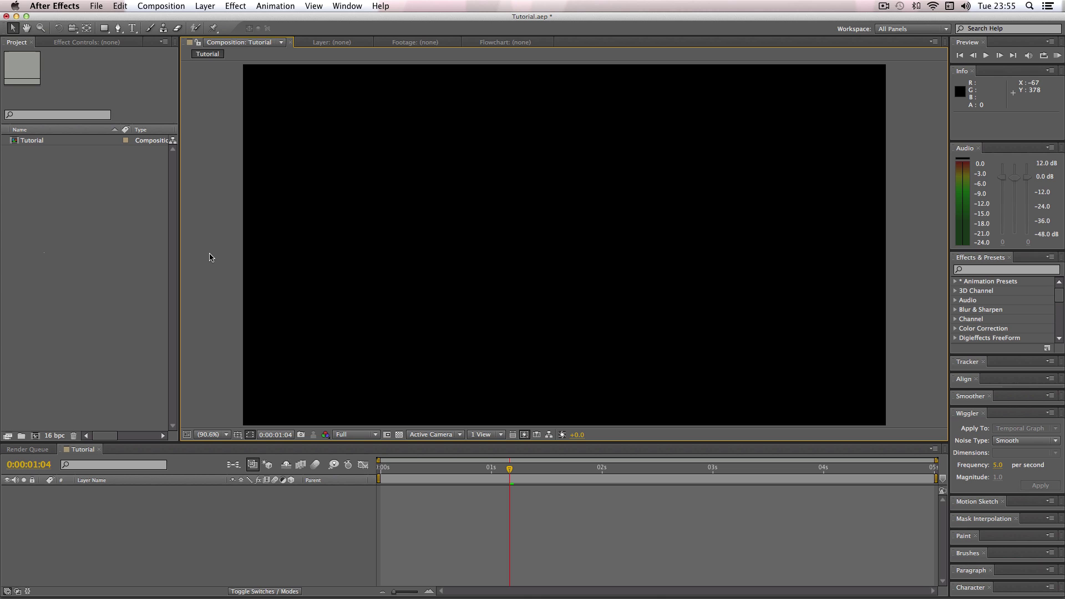
- Create a new 1280x720 black solid, Black Solid 1, from the Timeline's New > Solid menu
right_click(149, 547)
mouse_move(170, 493)
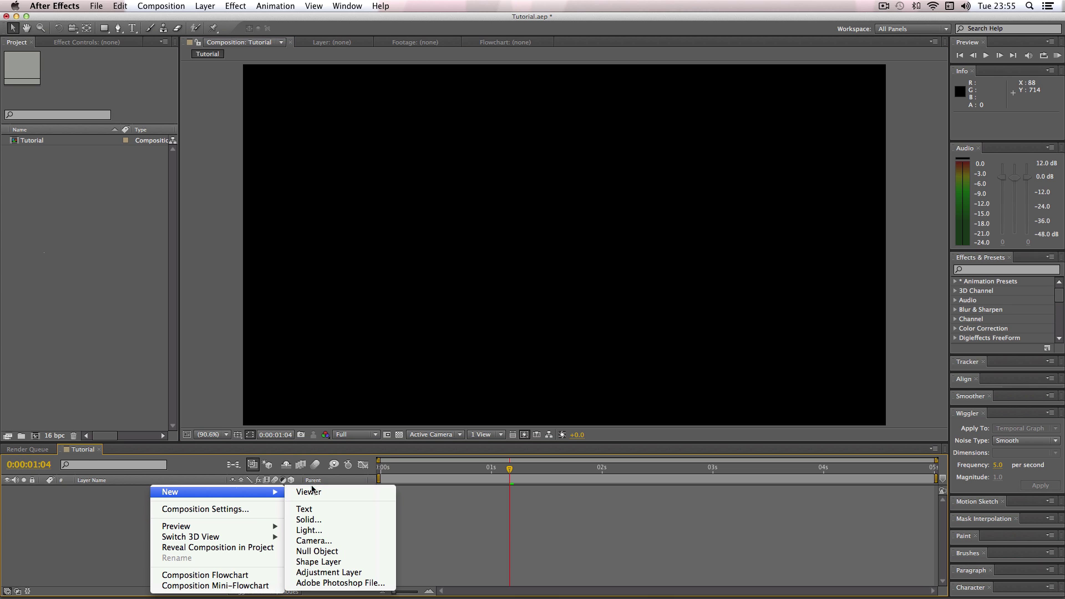
click(326, 519)
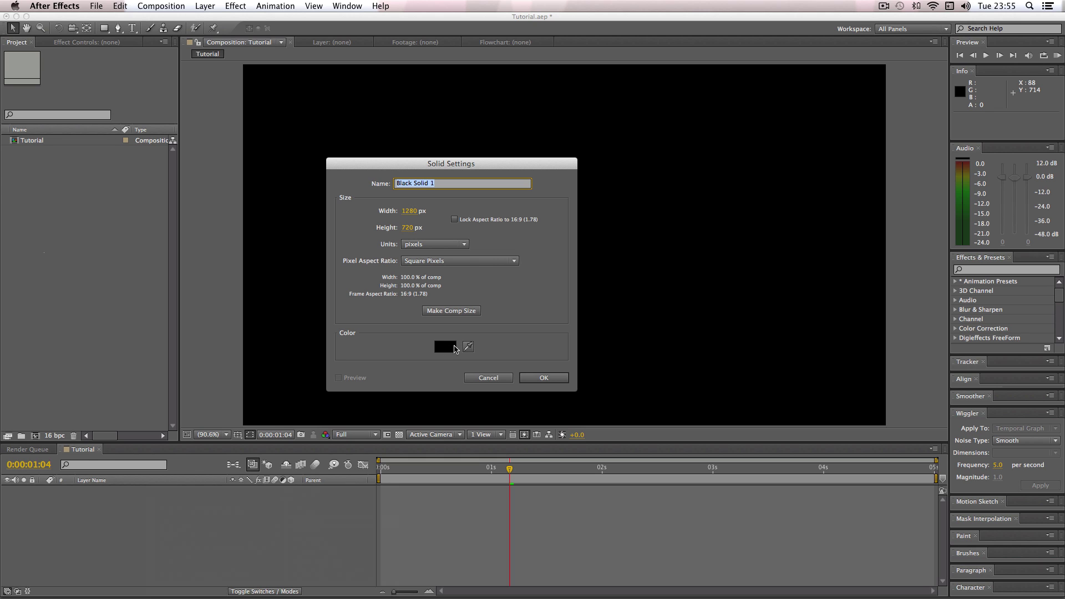
click(531, 378)
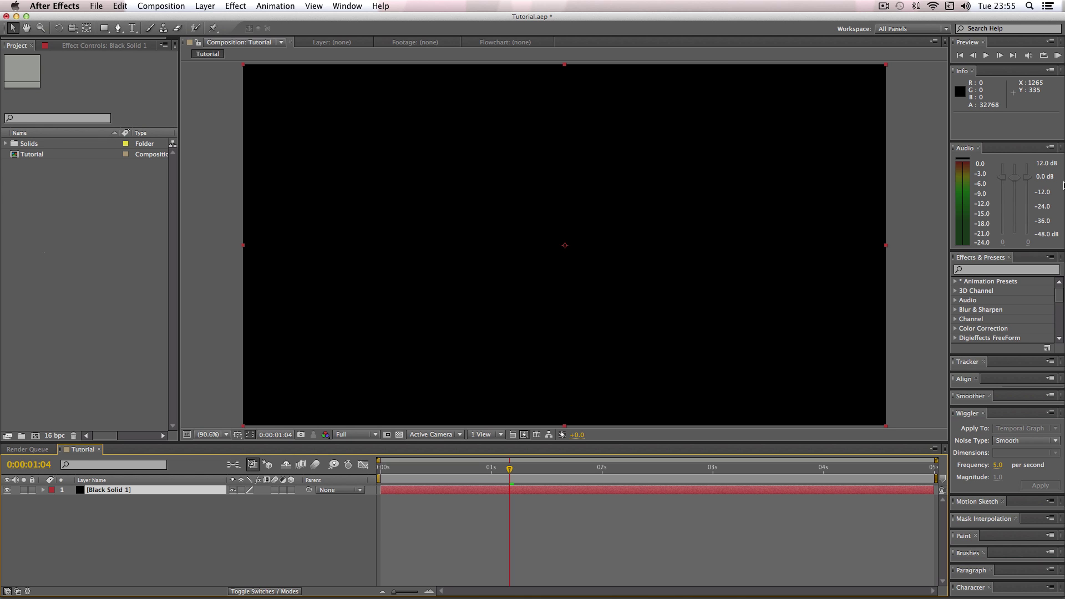
- Search Effects & Presets for 'cc part' and apply CC Particle Systems II to Black Solid 1
click(975, 271)
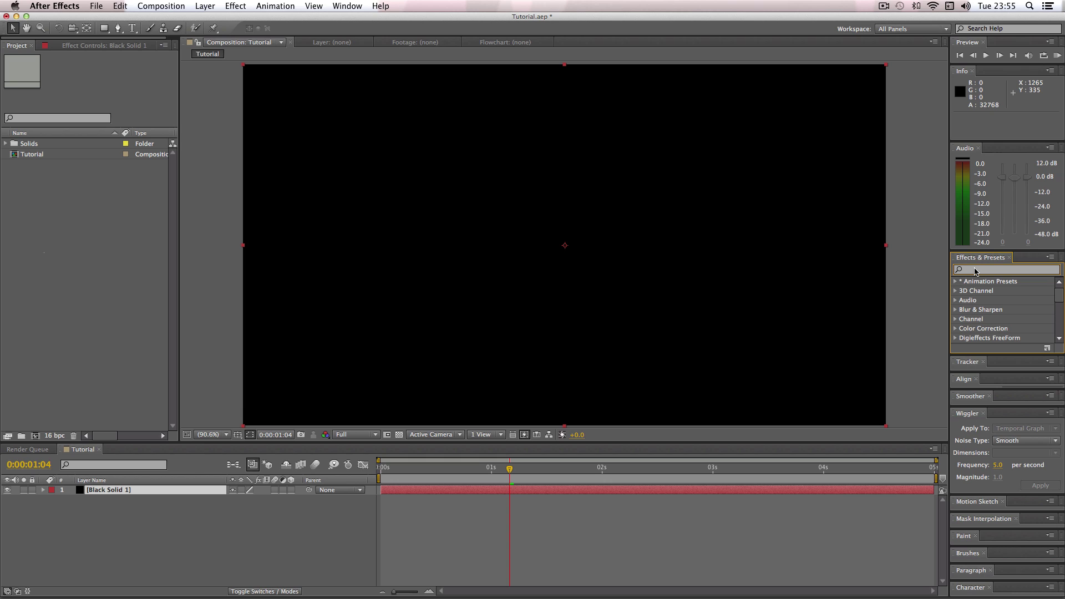
text(cc part)
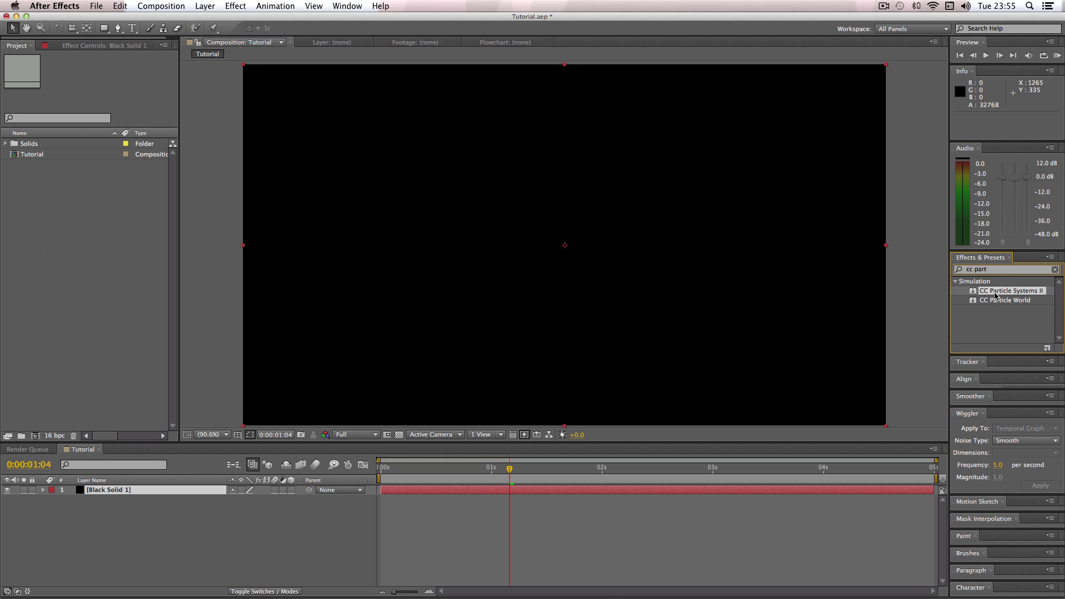
drag(993, 294, 96, 493)
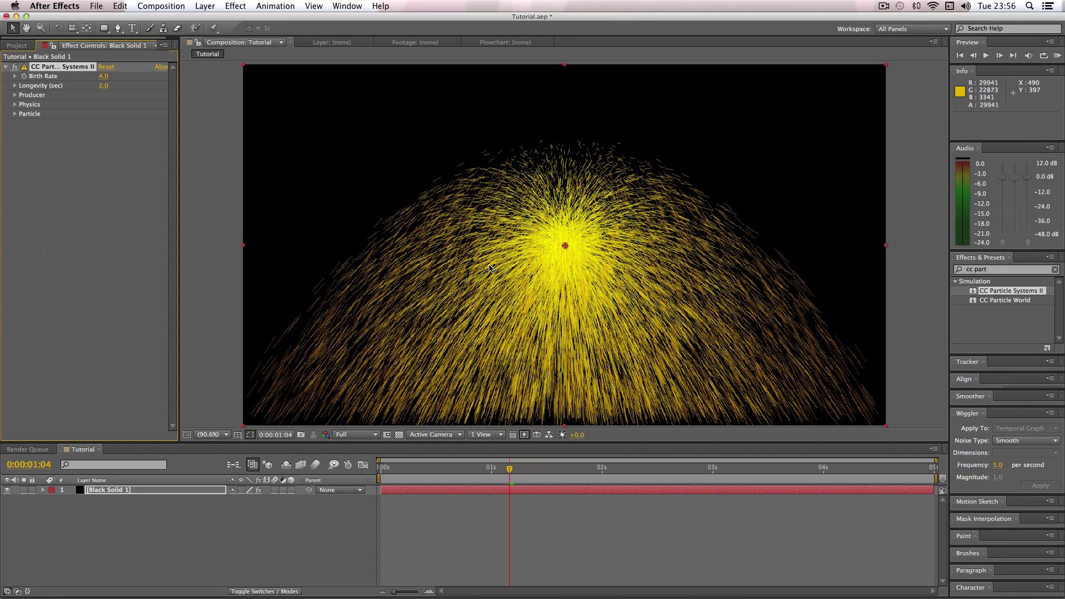
- Move the Producer position point to the comp's top edge and preview the falling particles
drag(509, 469, 469, 476)
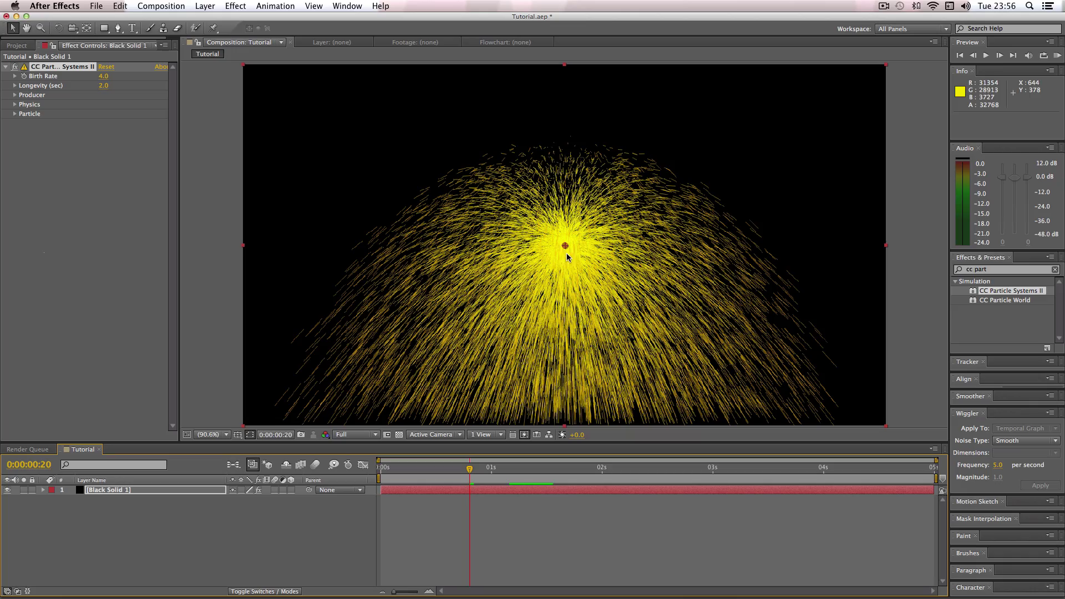
drag(565, 245, 563, 10)
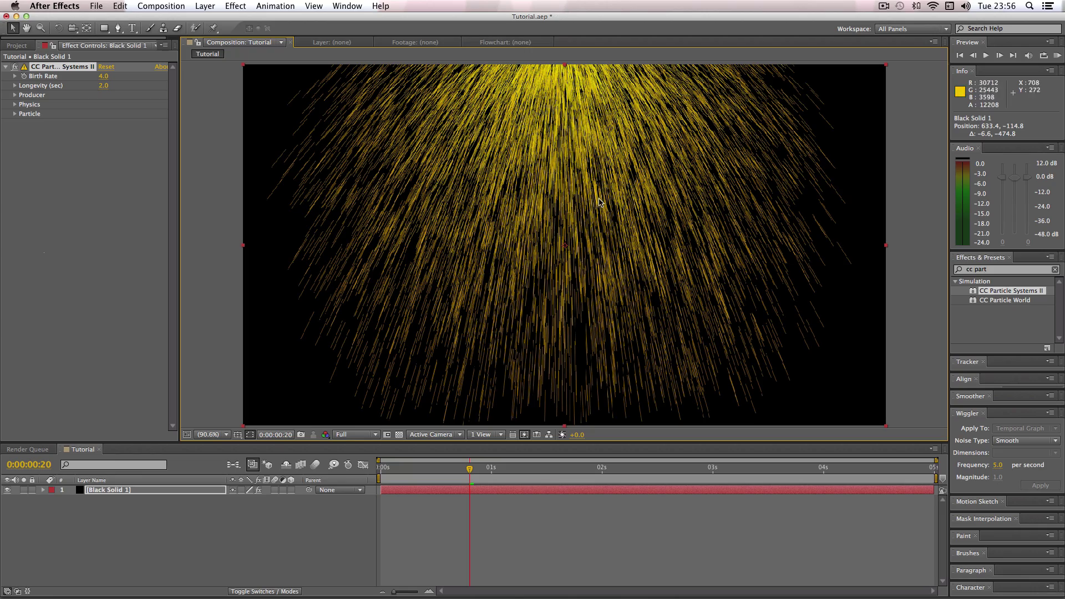
key(space)
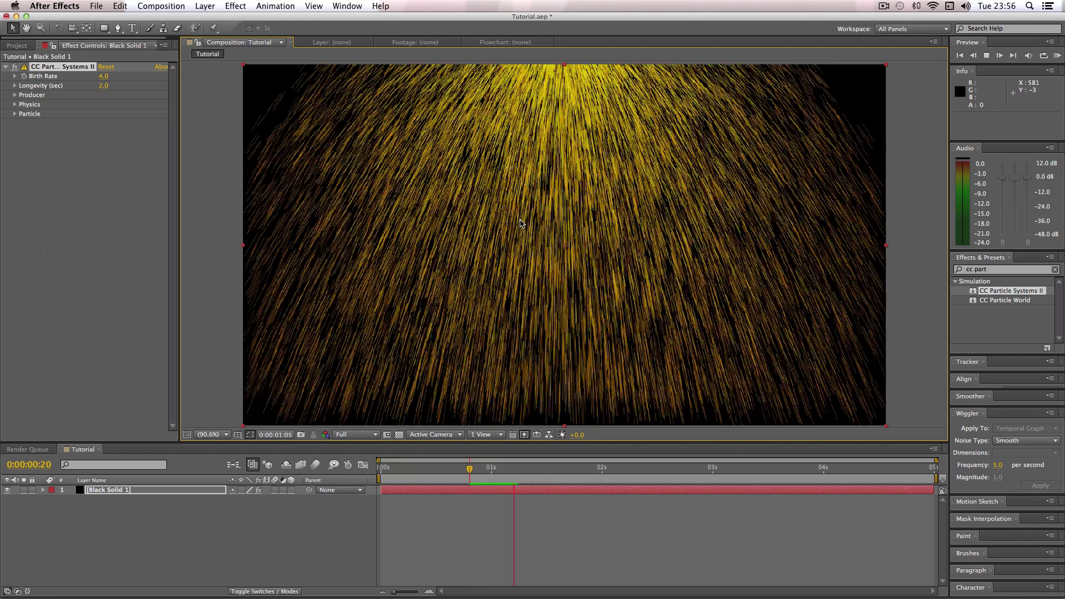
drag(483, 468, 438, 475)
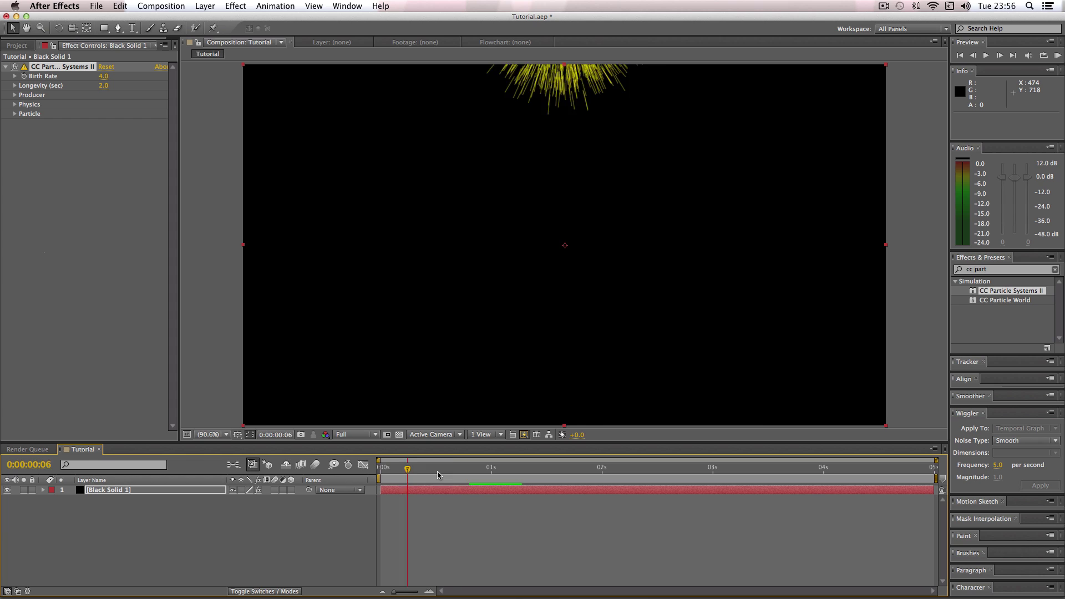
key(space)
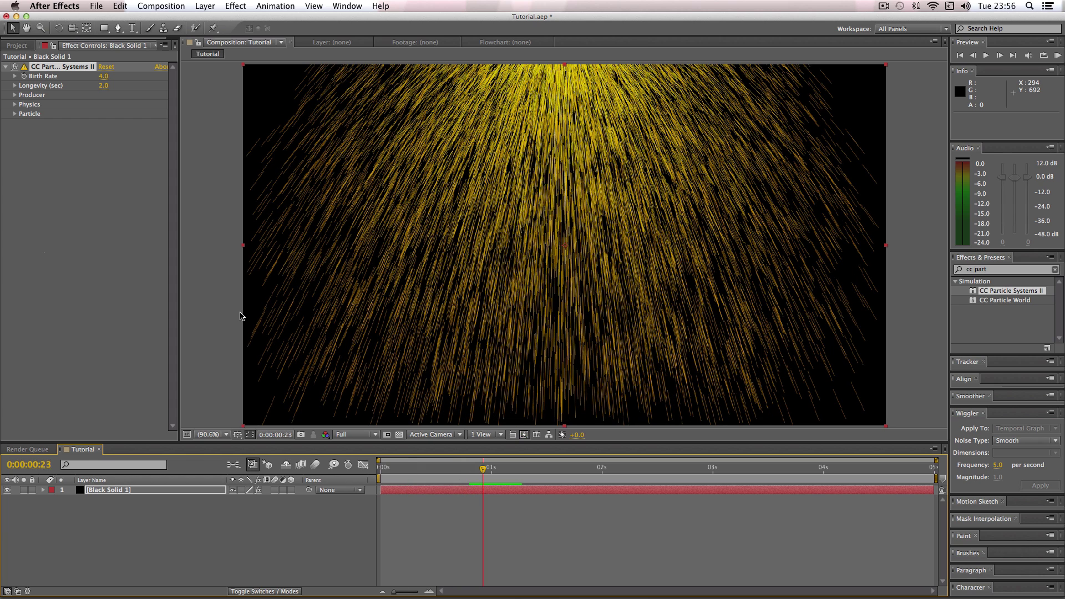
- Twirl open Birth Rate, Longevity, Producer, Physics and Particle in Effect Controls
click(15, 76)
click(16, 100)
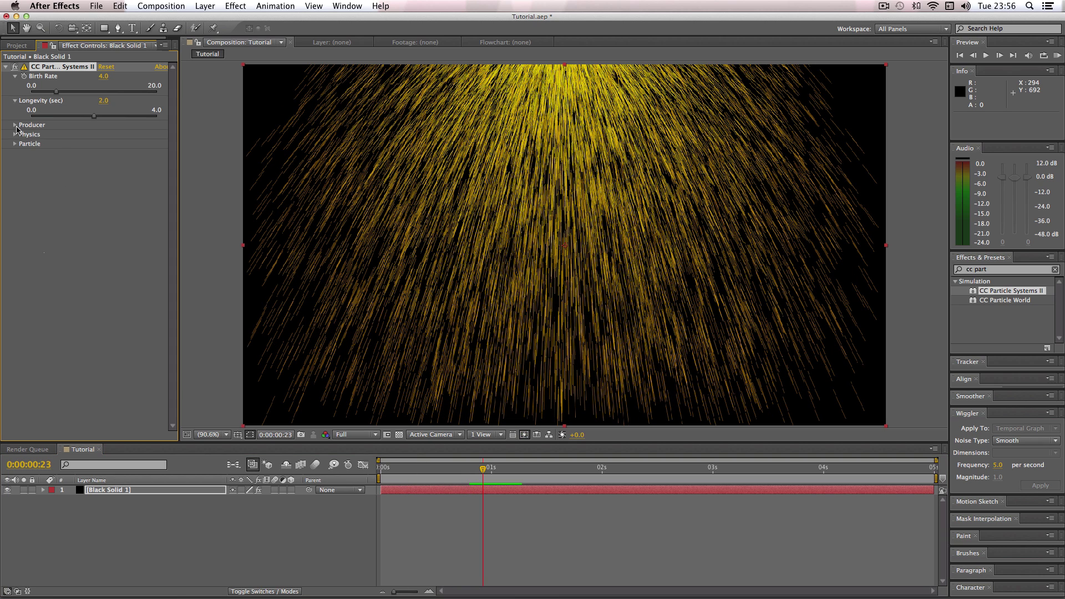
click(15, 125)
click(15, 162)
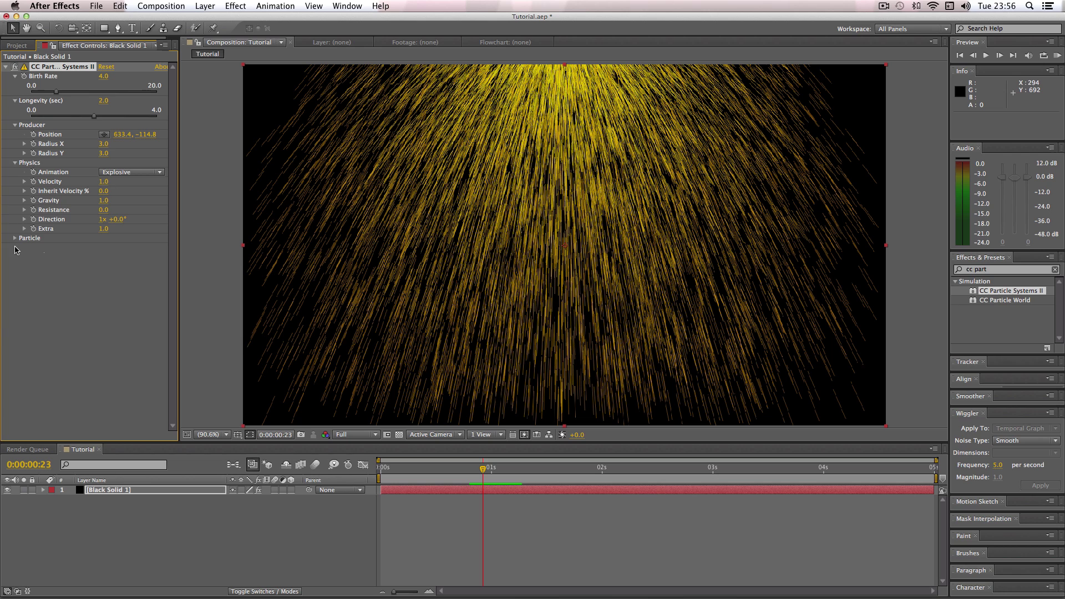
click(15, 238)
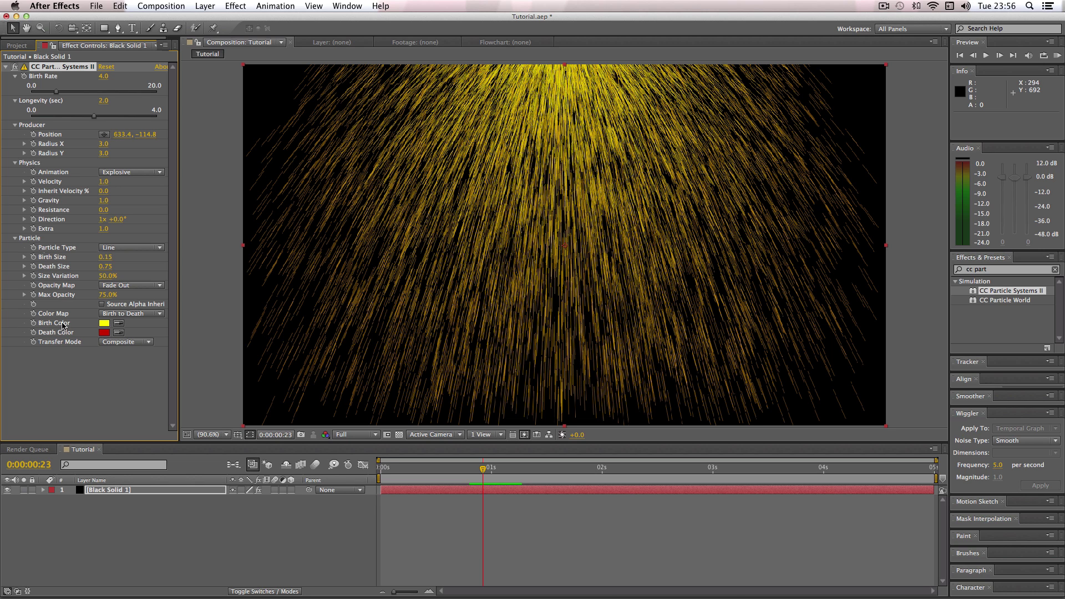
- Set the particle Birth Color to white
click(104, 324)
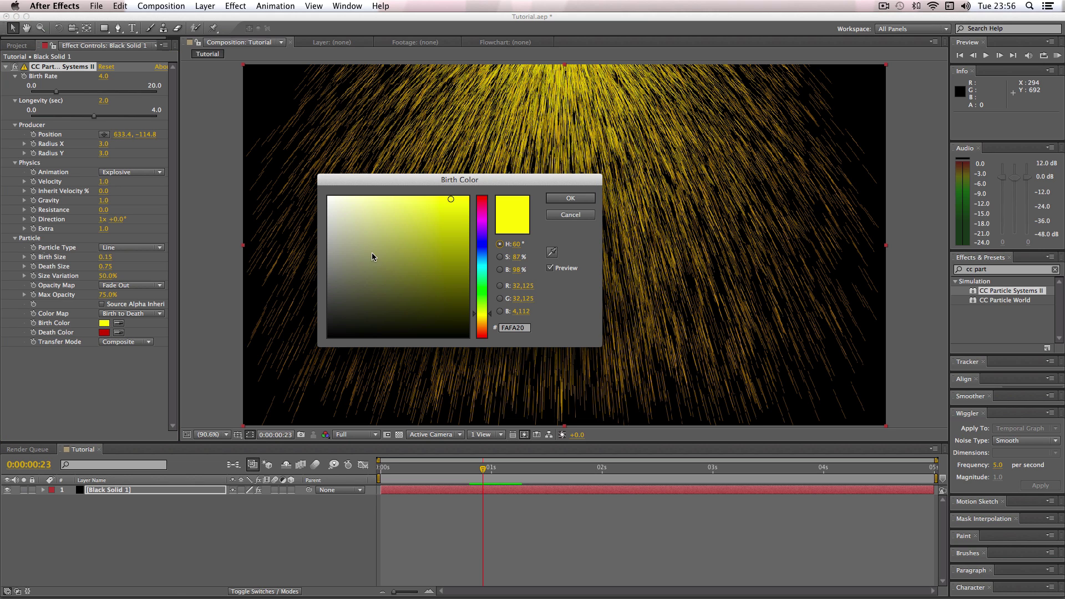
drag(392, 226, 281, 173)
click(570, 198)
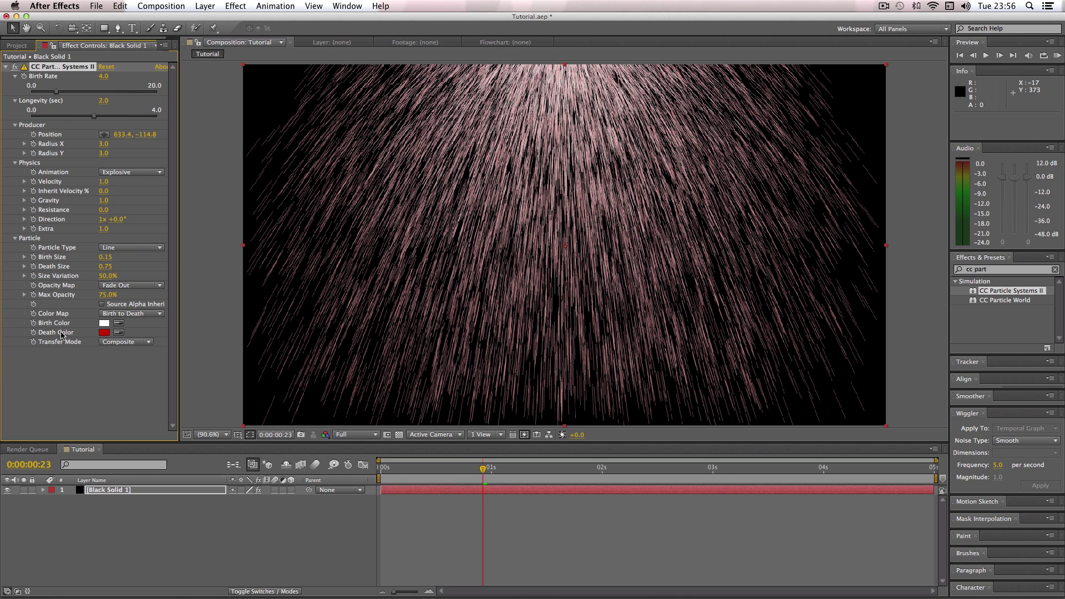
- Set the particle Death Color to light grey DDDDDD
click(103, 333)
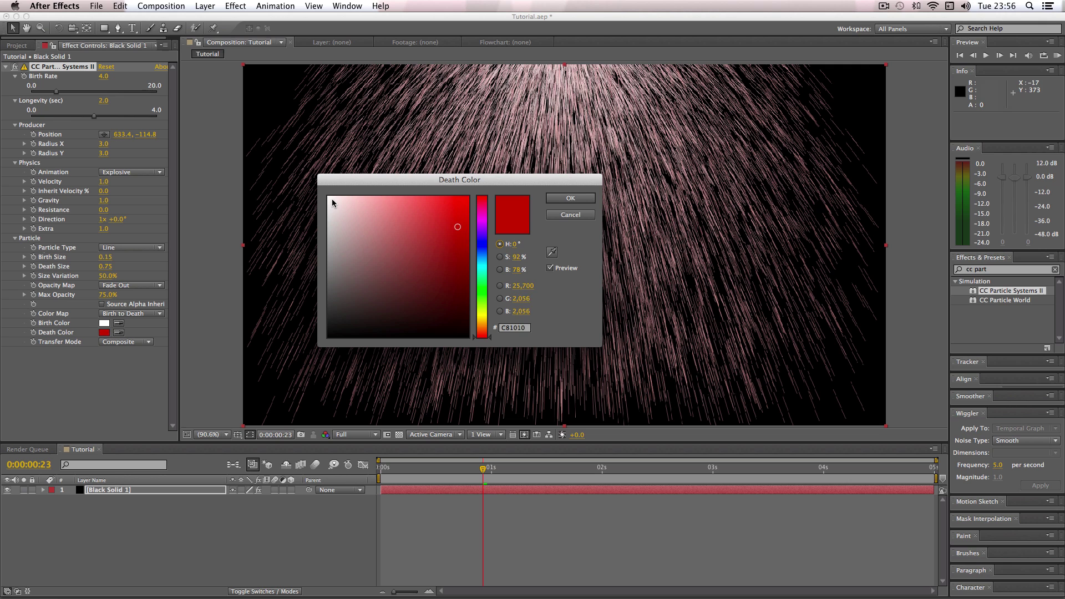
drag(332, 200, 325, 216)
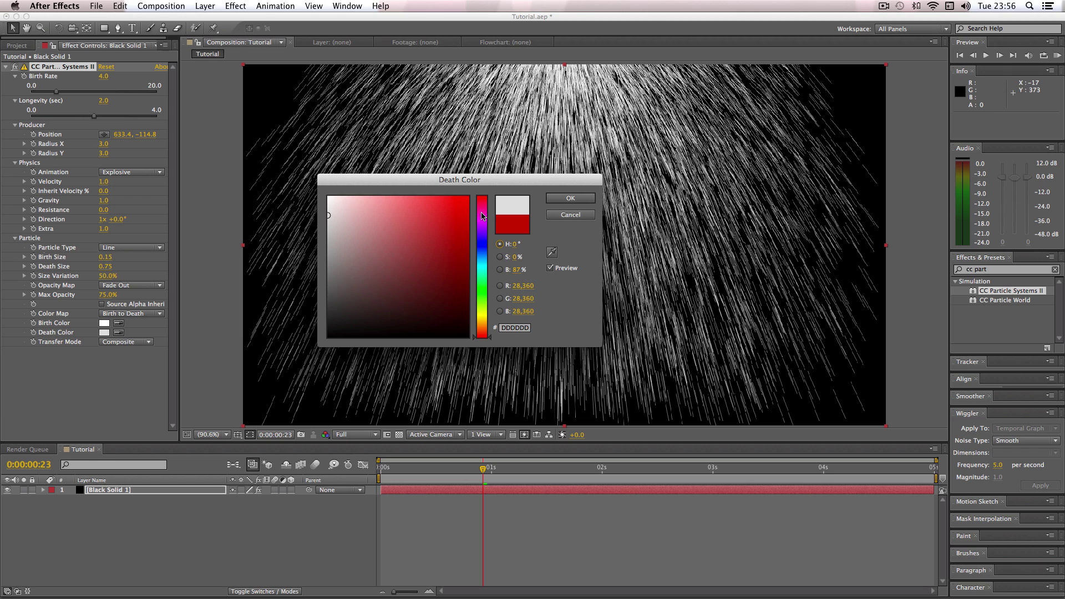
click(571, 198)
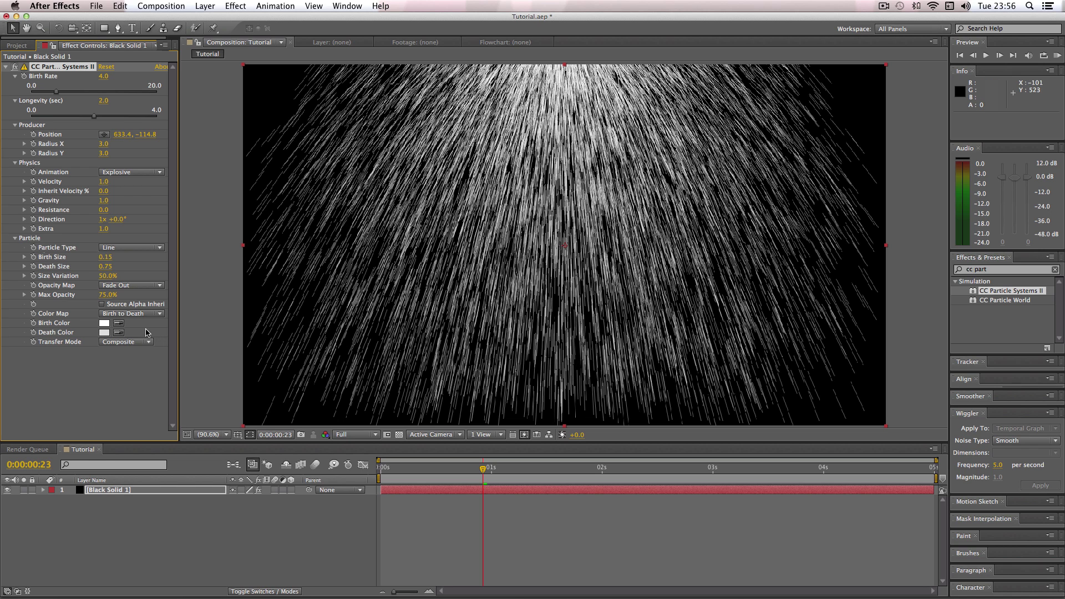
- Set Physics > Animation to Direction and scrub to check the straight-falling streaks
click(127, 175)
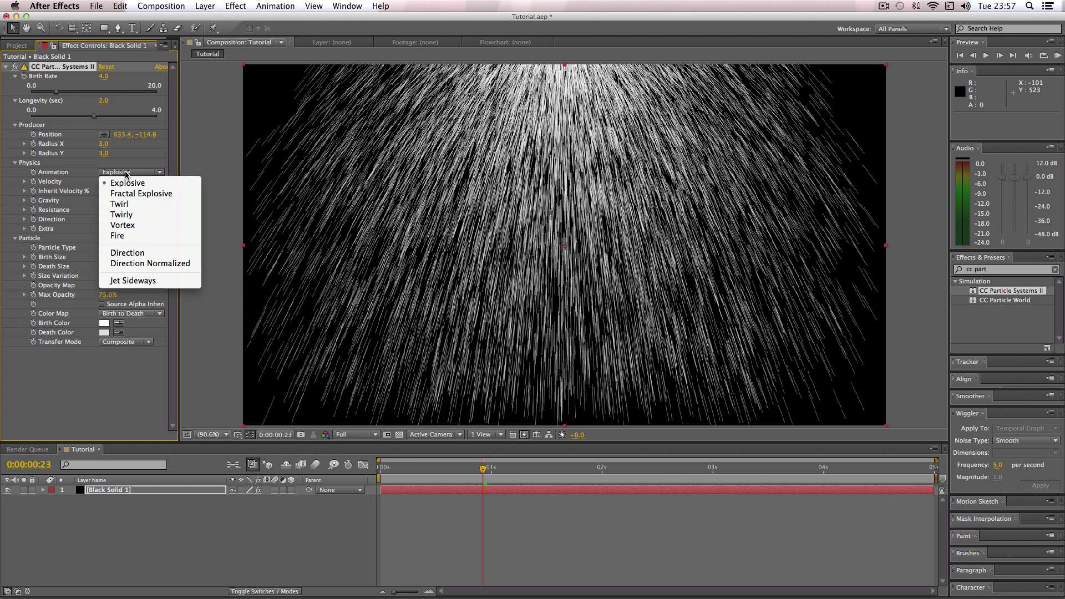
key(Escape)
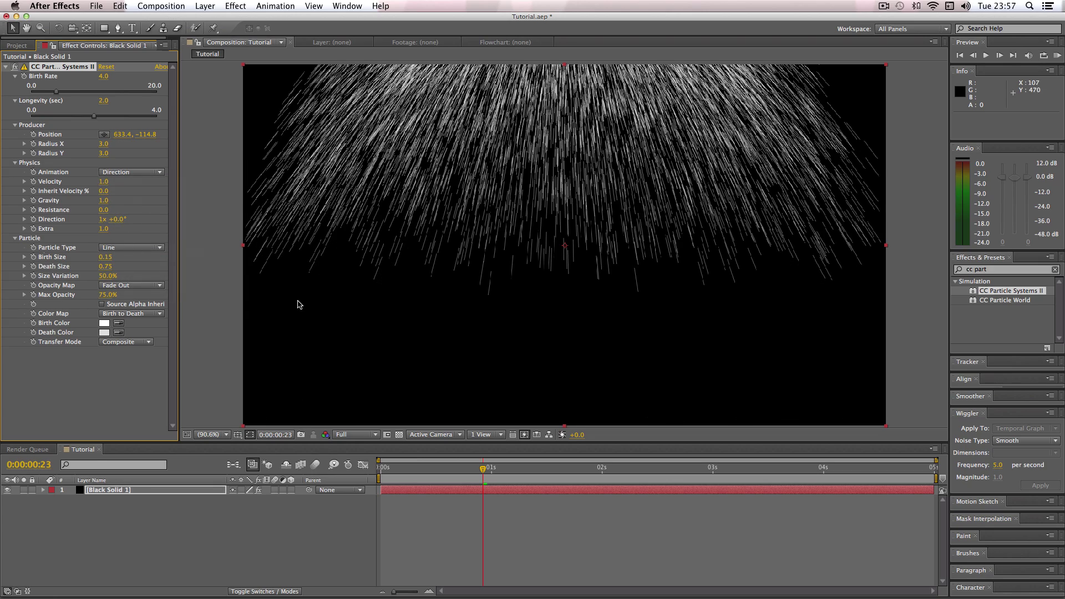
drag(483, 469, 509, 470)
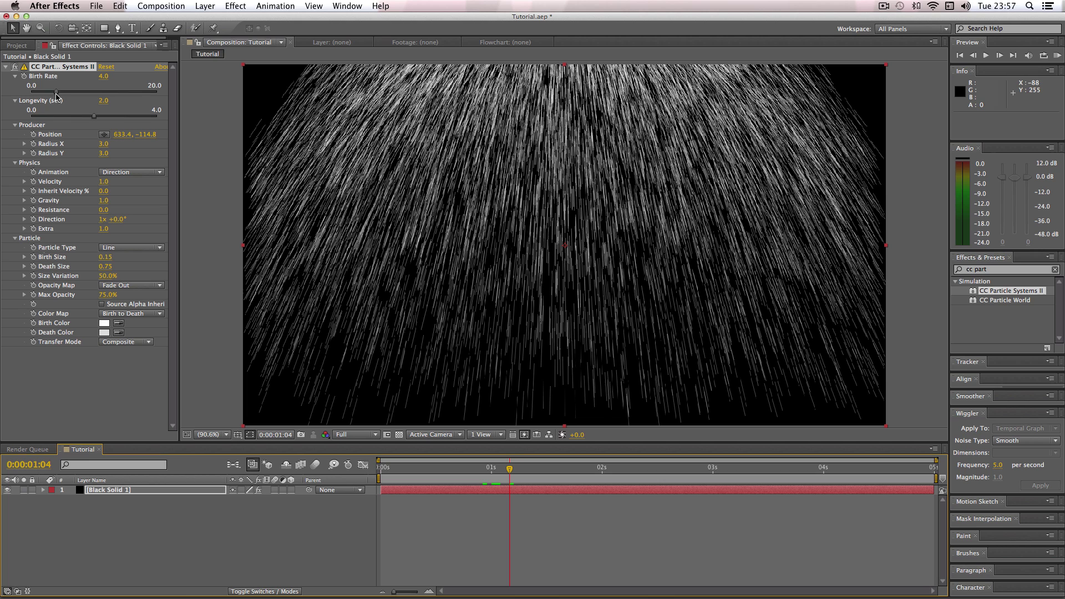
- Set the particle Birth Rate to 1.1 and Longevity to 1.6
click(102, 77)
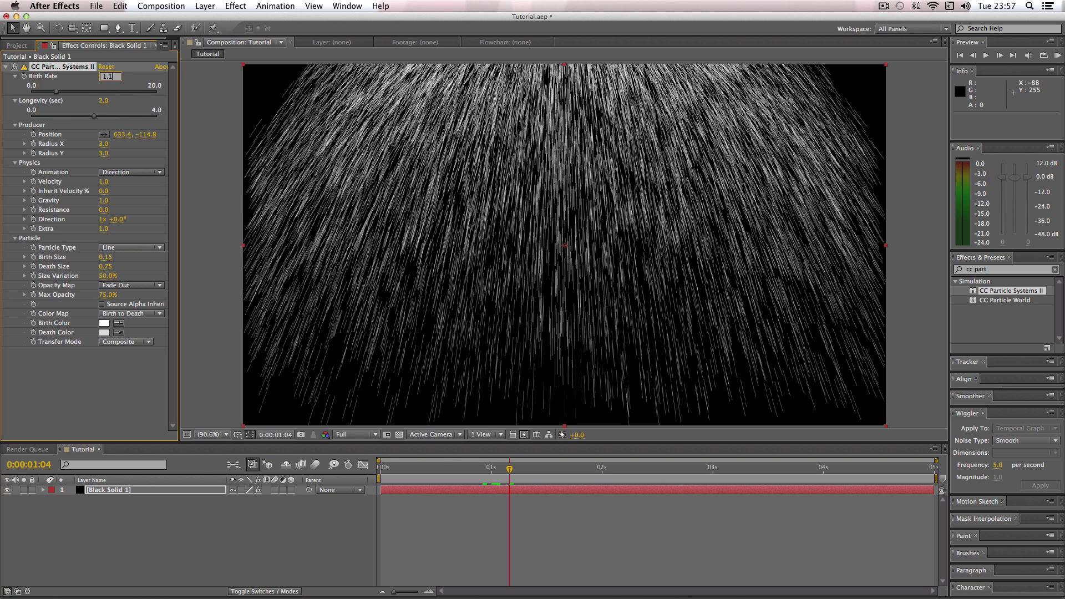
key(Return)
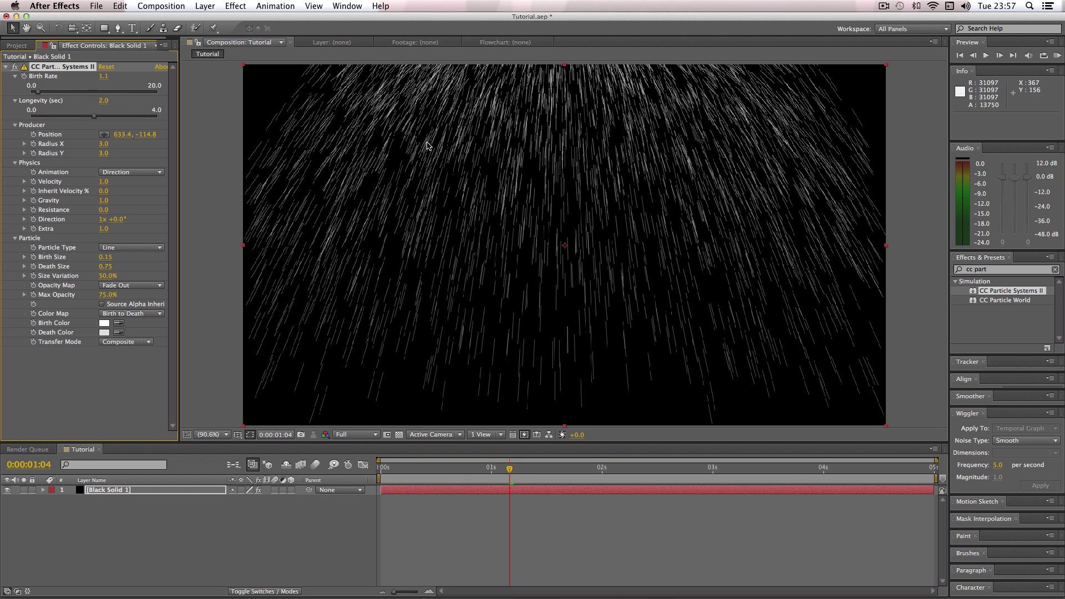
click(103, 101)
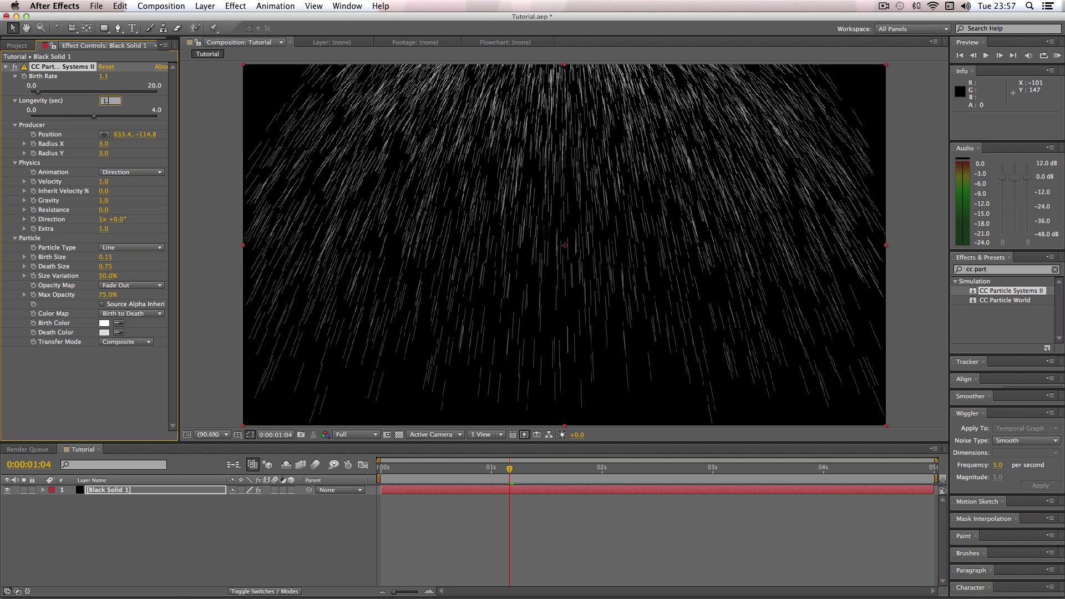
key(Return)
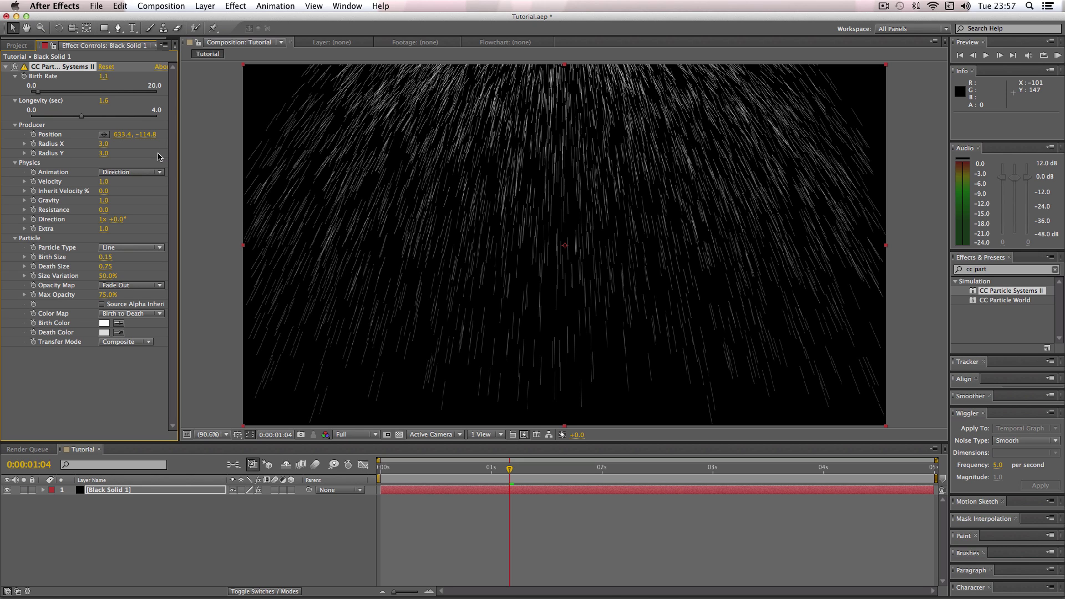
- Set Physics Velocity to 1.2, RAM-preview the rain, then return to frame 0
click(102, 182)
key(Return)
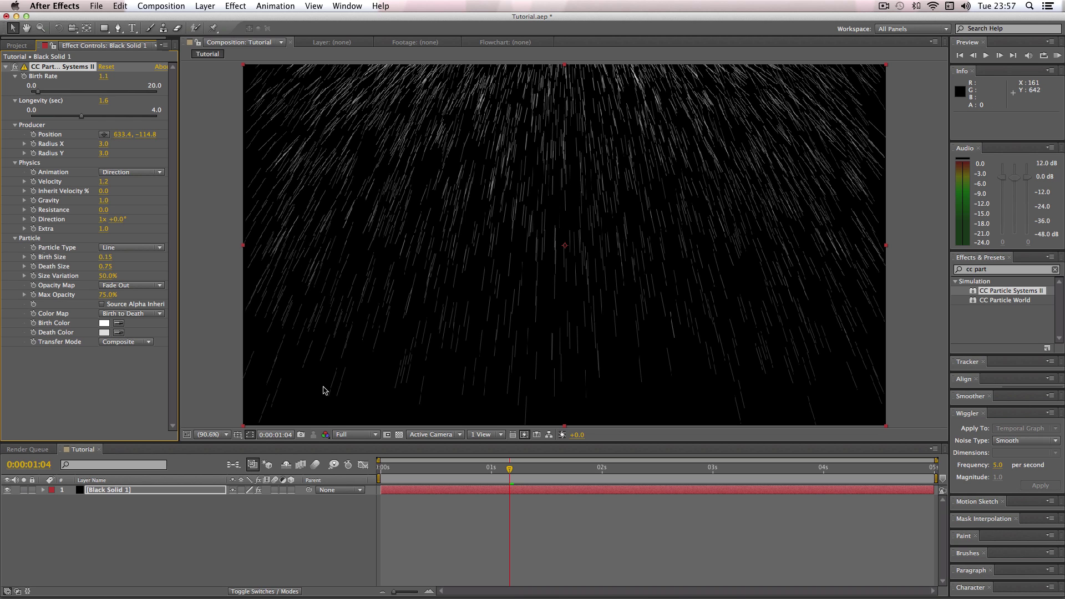
key(KP_0)
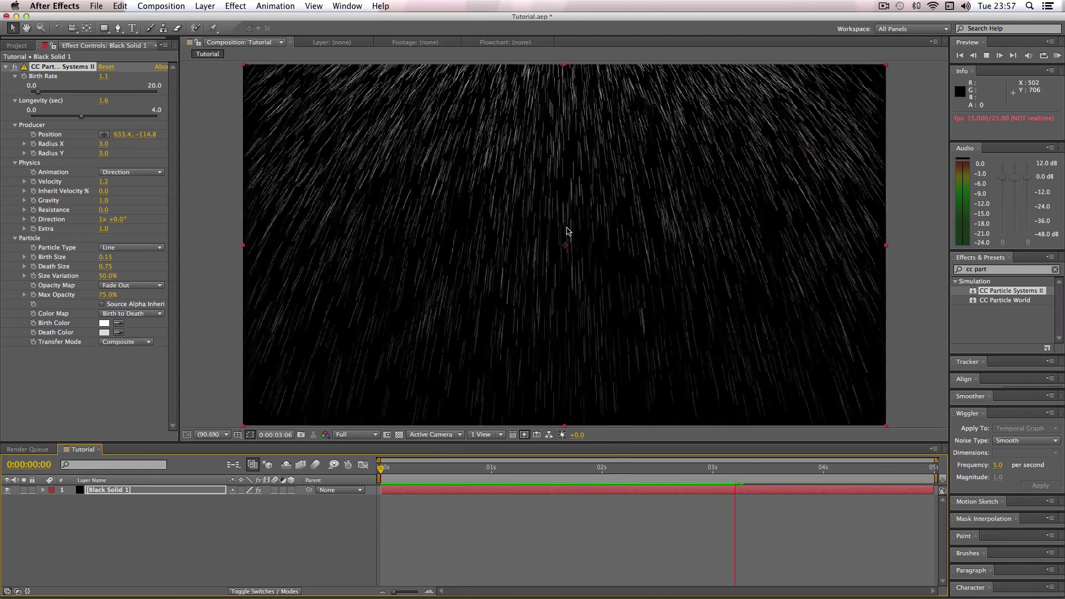
click(527, 468)
key(Home)
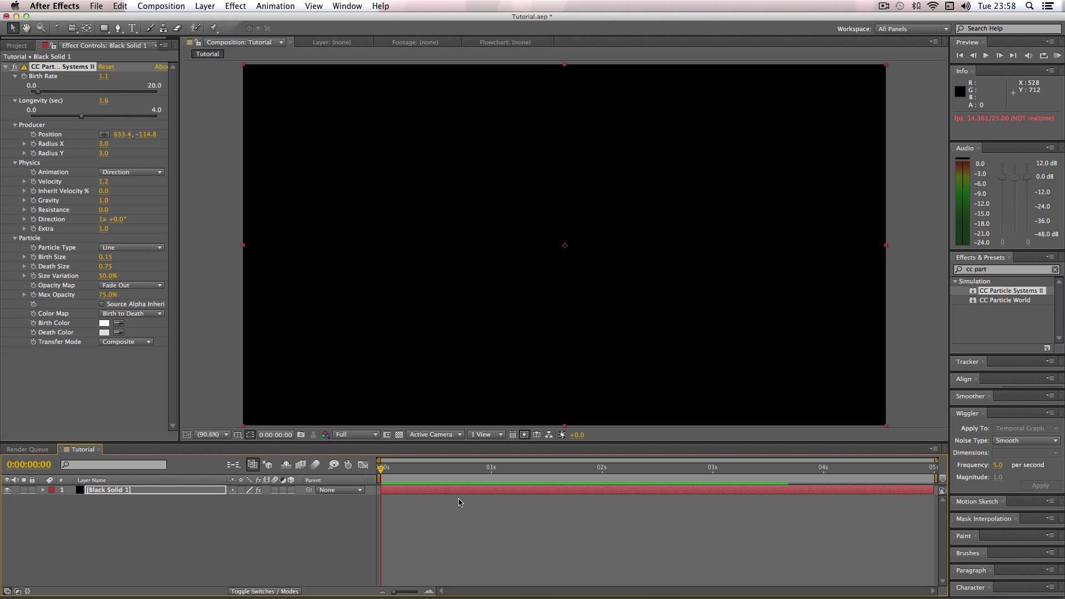
- Set the particles' Max Opacity to 40%, then lower it to 30%
drag(477, 468, 549, 468)
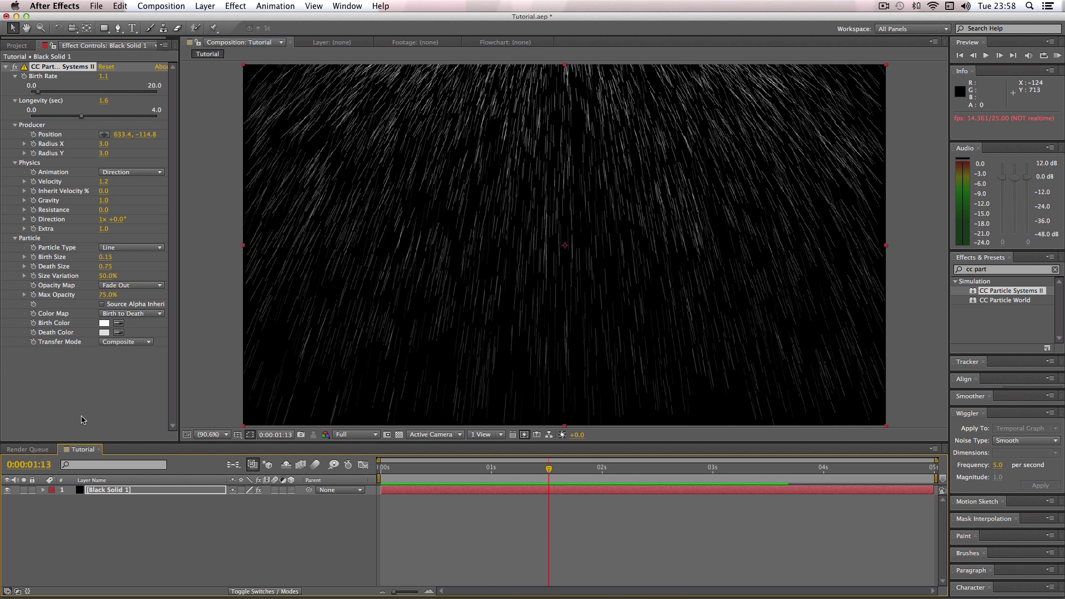
click(107, 296)
text(40)
key(Return)
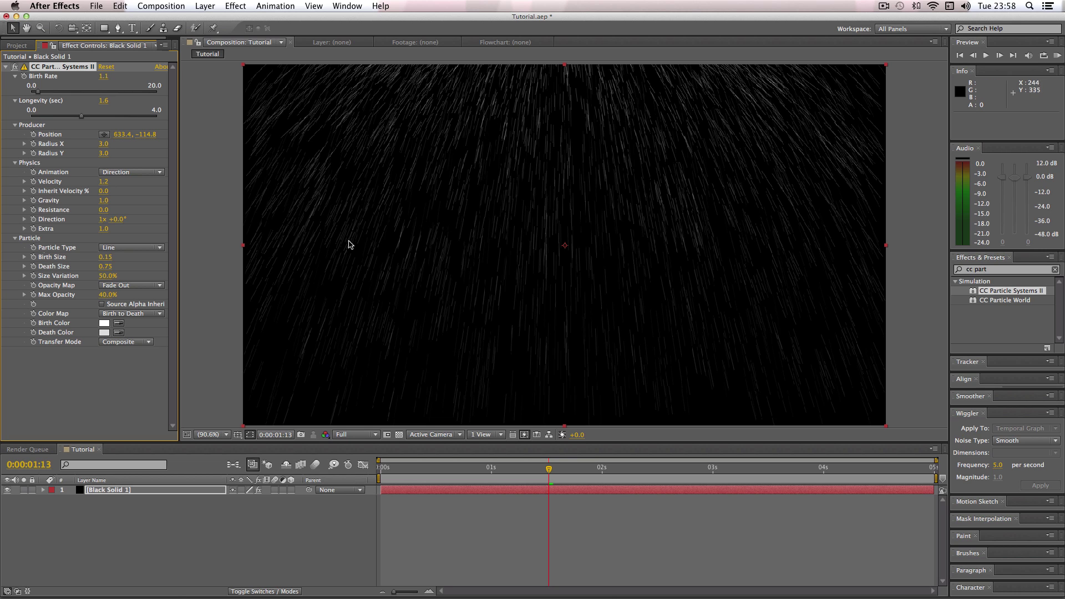
click(106, 295)
text(30)
key(Return)
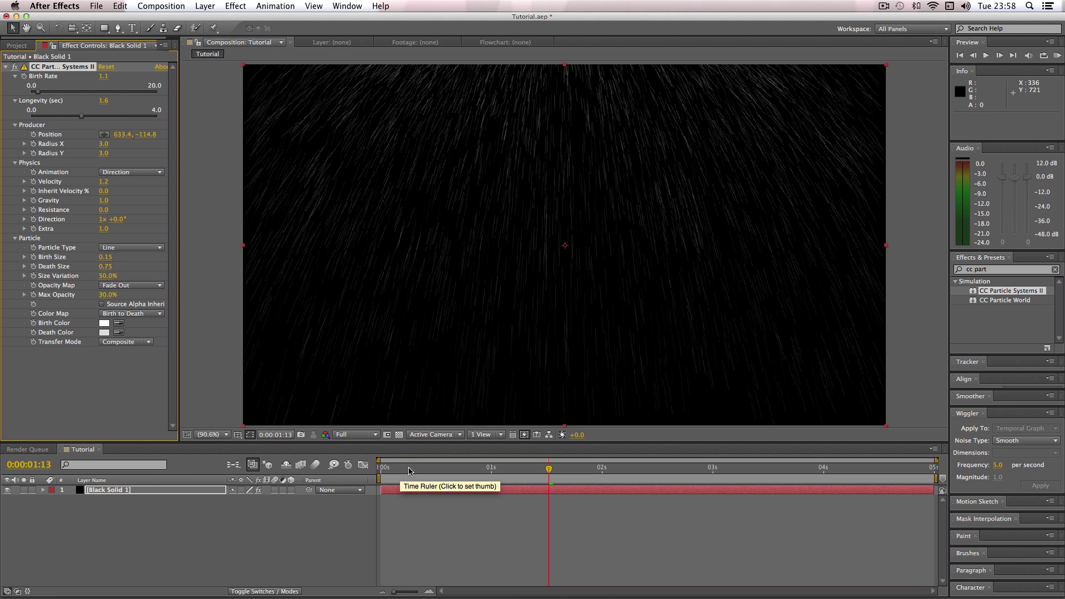
- Preview the rain from the start of the composition
drag(409, 471, 381, 477)
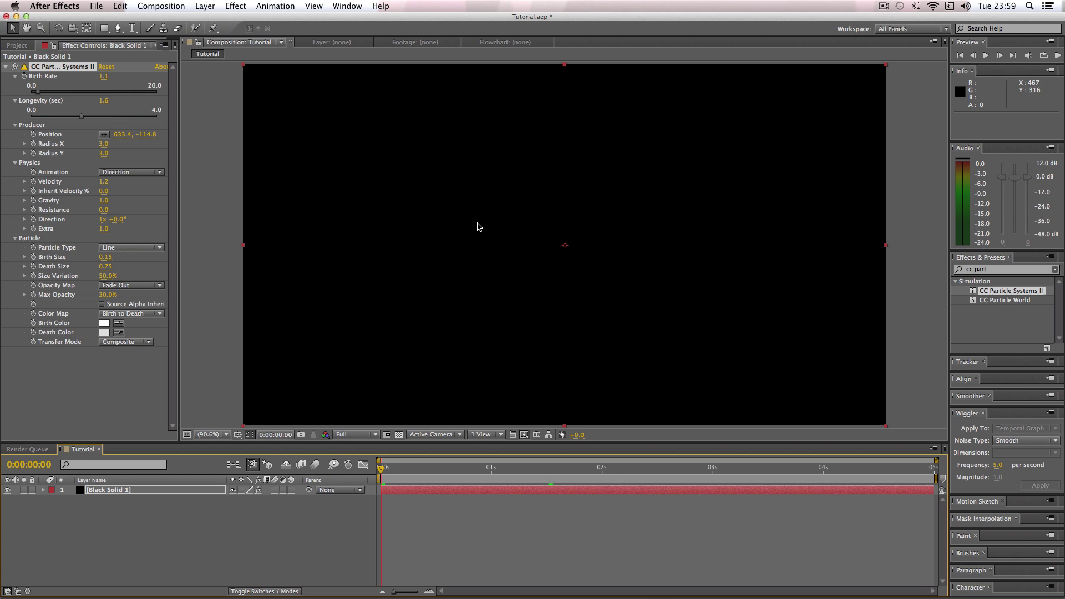
key(space)
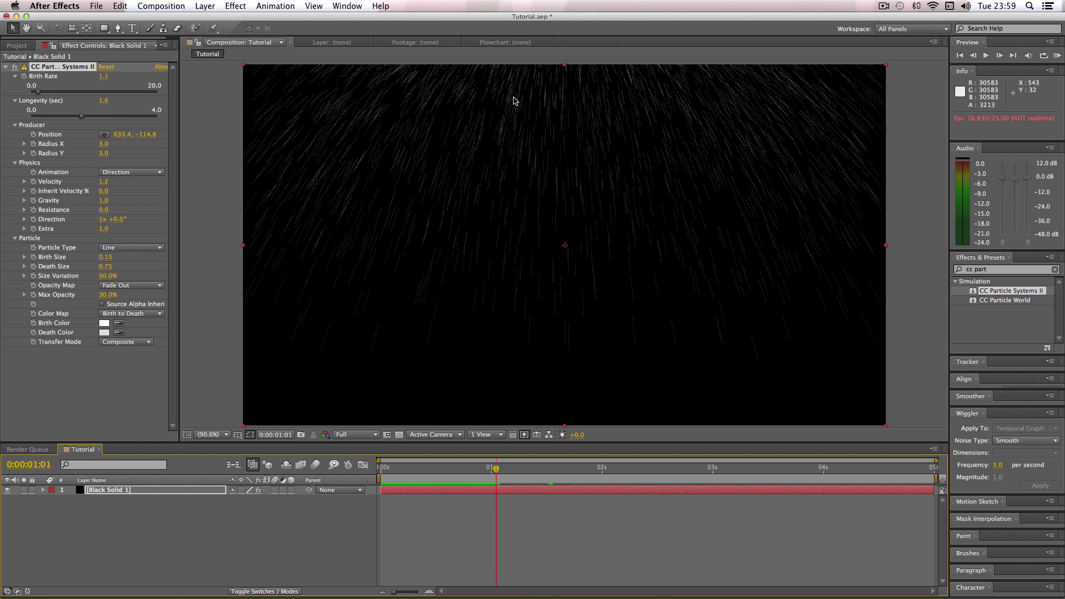
key(space)
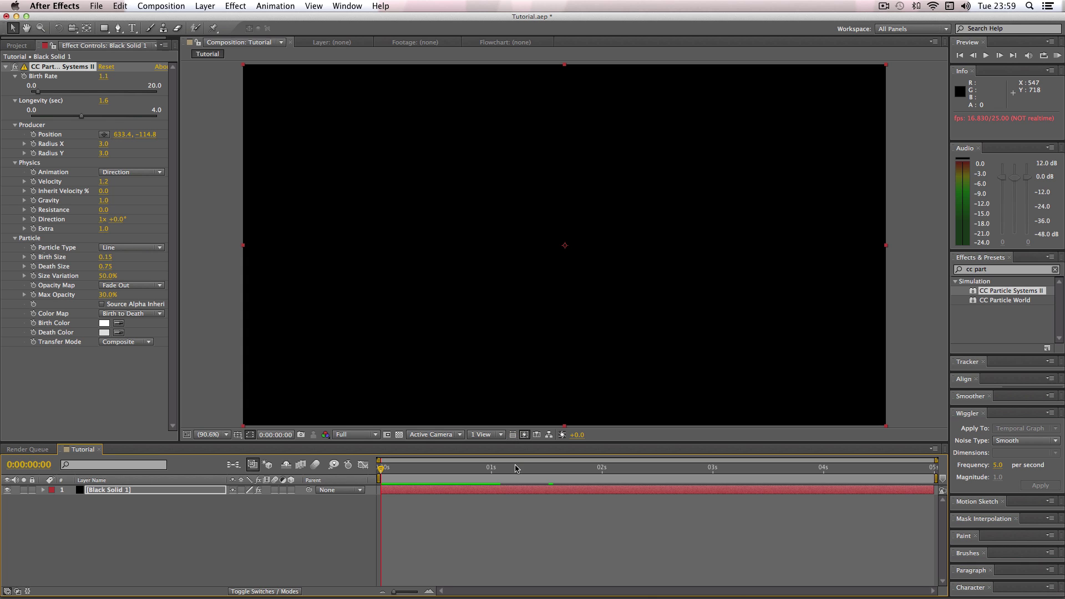
- Shift Black Solid 1 to start at -17 frames, extend it to the comp end, and preview
drag(604, 493, 393, 493)
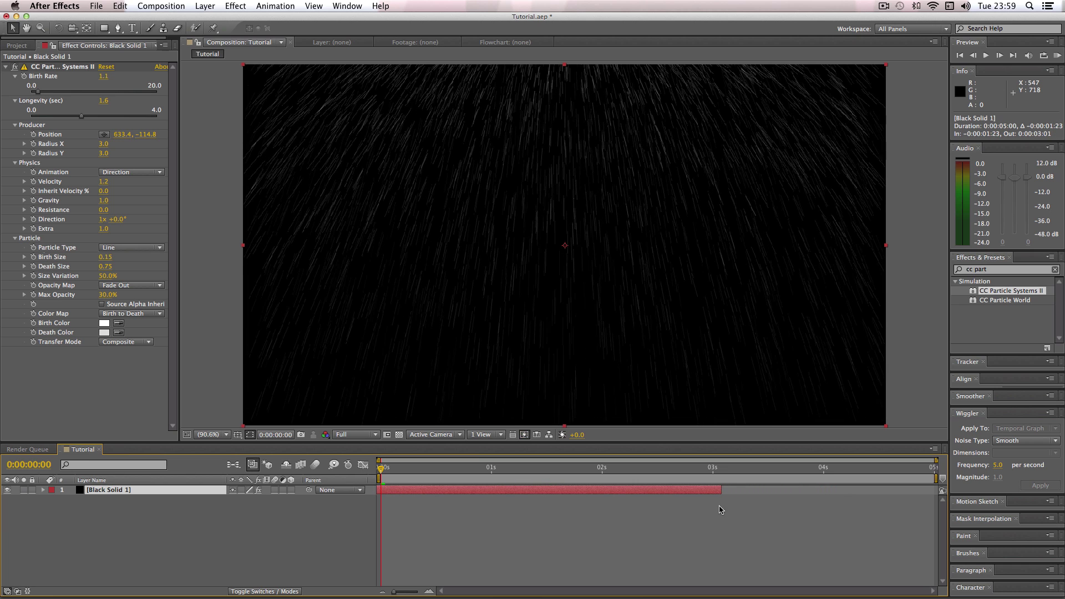
drag(721, 494, 935, 493)
key(space)
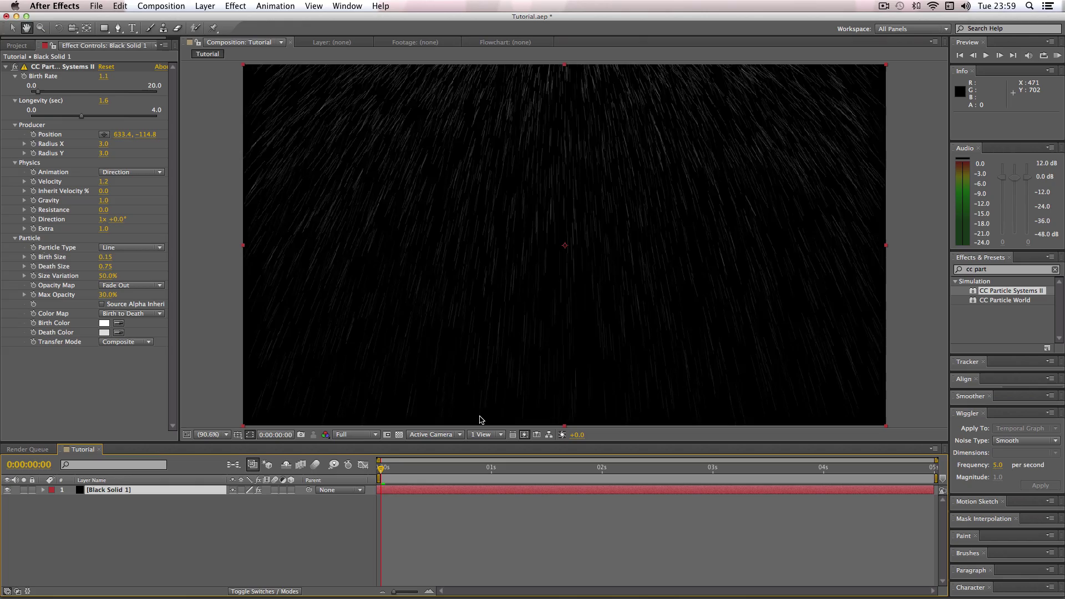